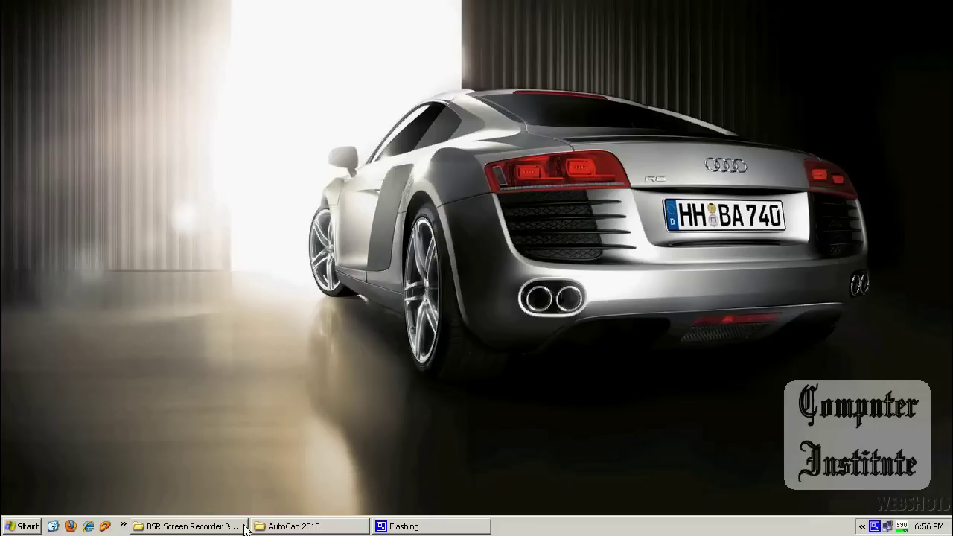
# - In the BSR Screen Recorder folder, start adding the InstallBSR_v4 installer to a new archive
pyautogui.click(216, 525)
pyautogui.click(276, 368)
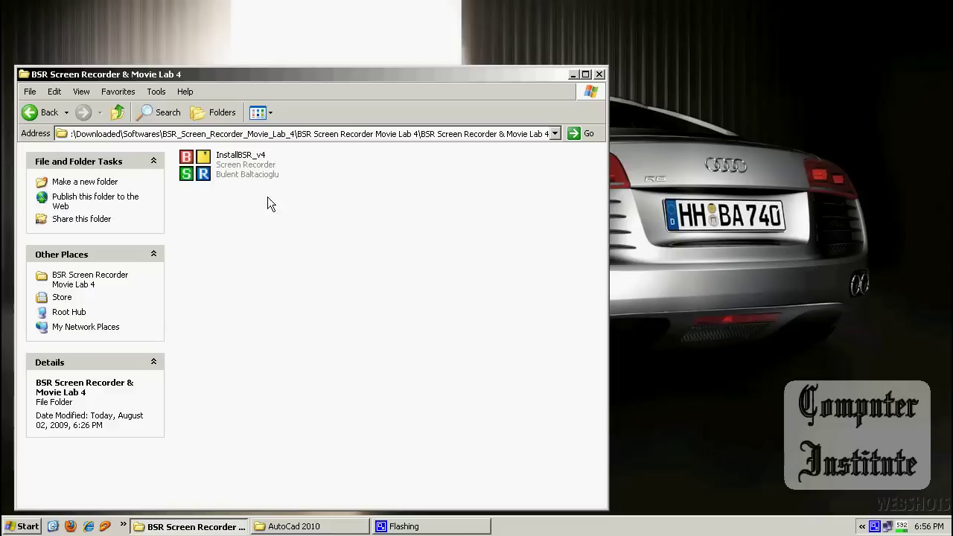
pyautogui.click(231, 168)
pyautogui.rightClick(231, 169)
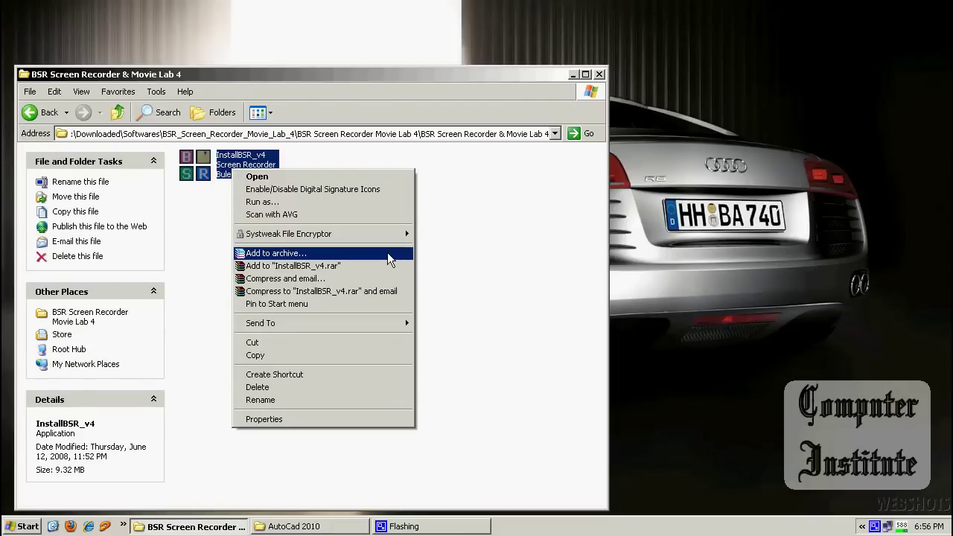
pyautogui.click(387, 254)
# - Make InstallBSR_v4.sfx.exe a self-extracting archive and bring up its advanced SFX options
pyautogui.moveTo(445, 18); pyautogui.dragTo(281, 119)
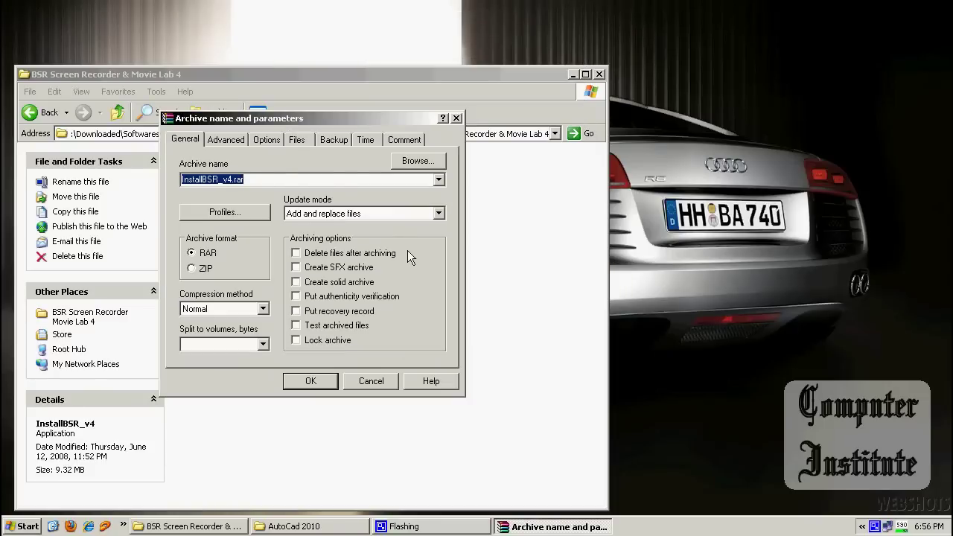
pyautogui.click(376, 271)
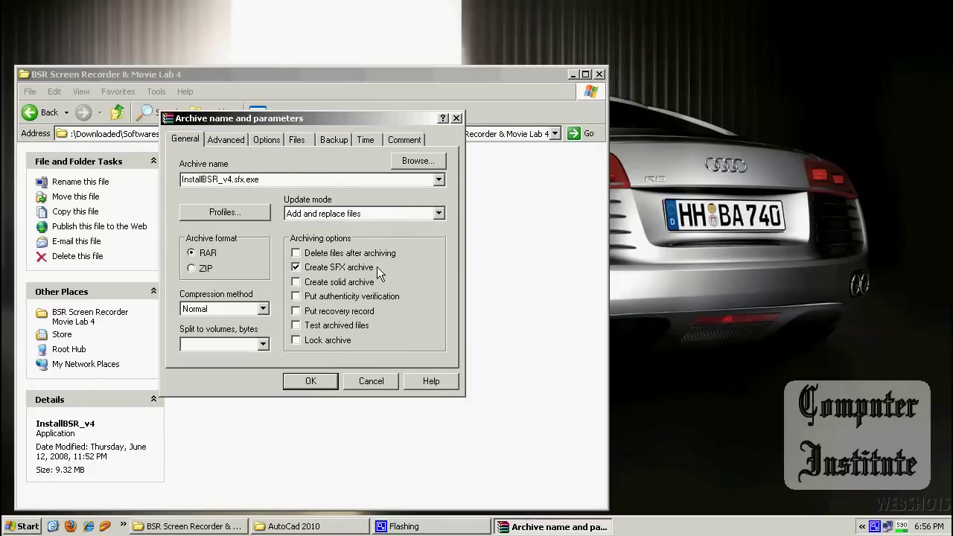
pyautogui.click(238, 142)
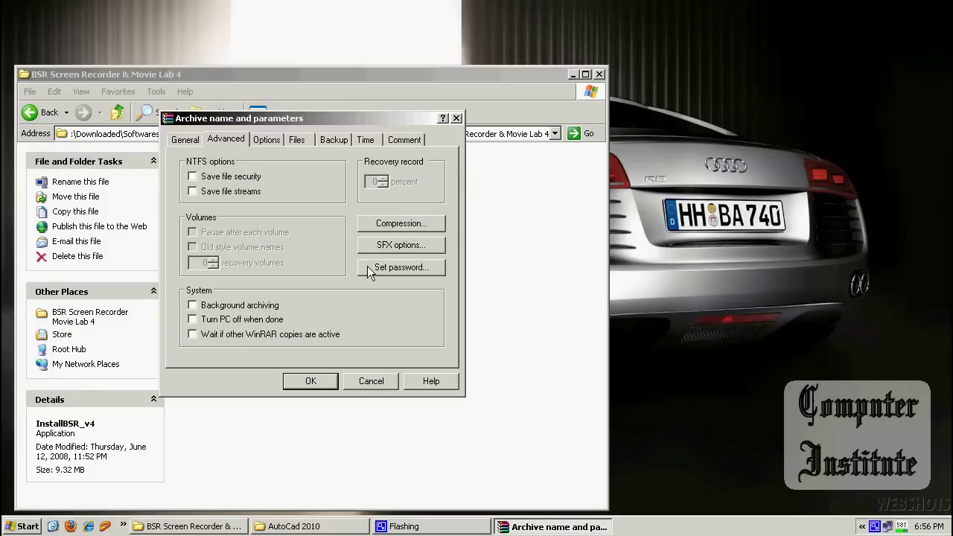
pyautogui.click(433, 246)
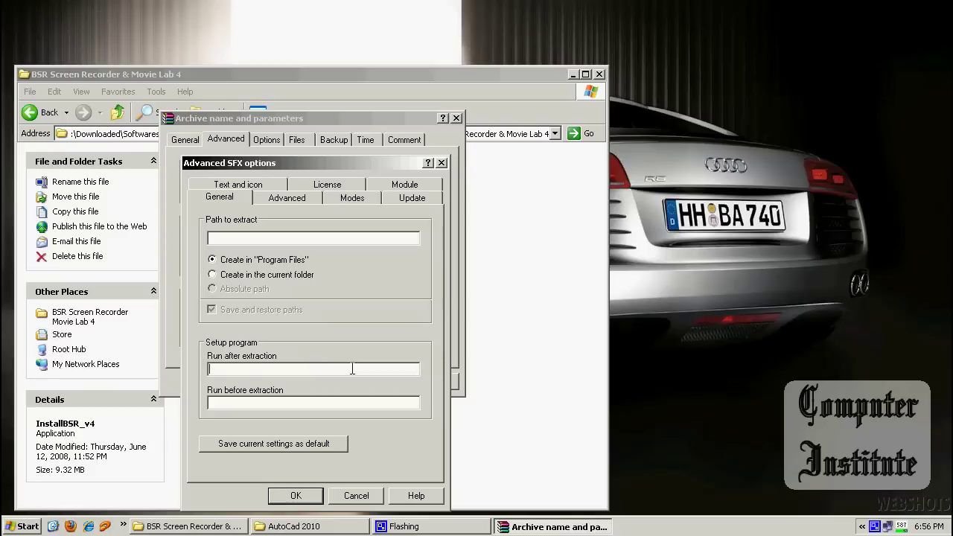
# - Copy the installer's file name and set InstallBSR_v4.exe as the program to run after extraction
pyautogui.click(503, 316)
pyautogui.click(241, 180)
pyautogui.click(243, 169)
pyautogui.hotkey('ctrl', 'c')
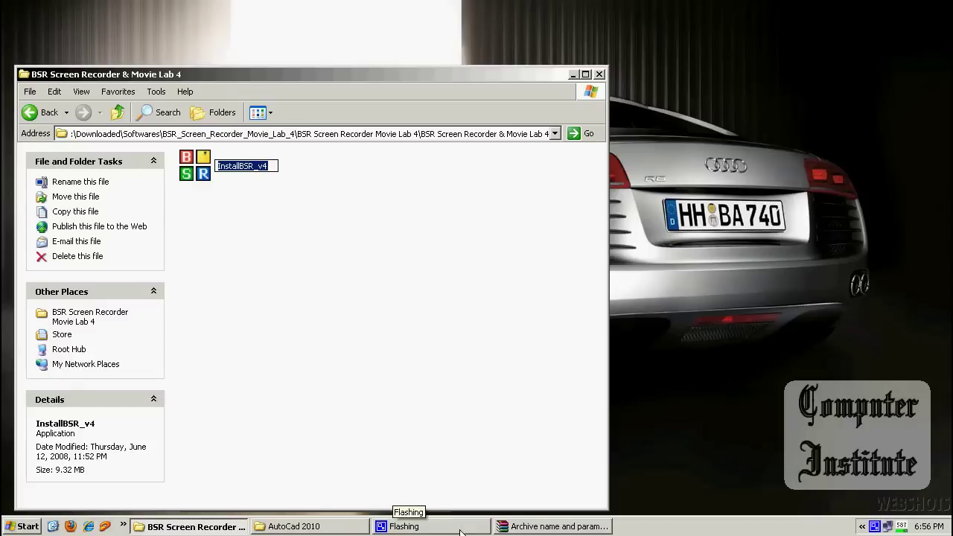
pyautogui.click(554, 526)
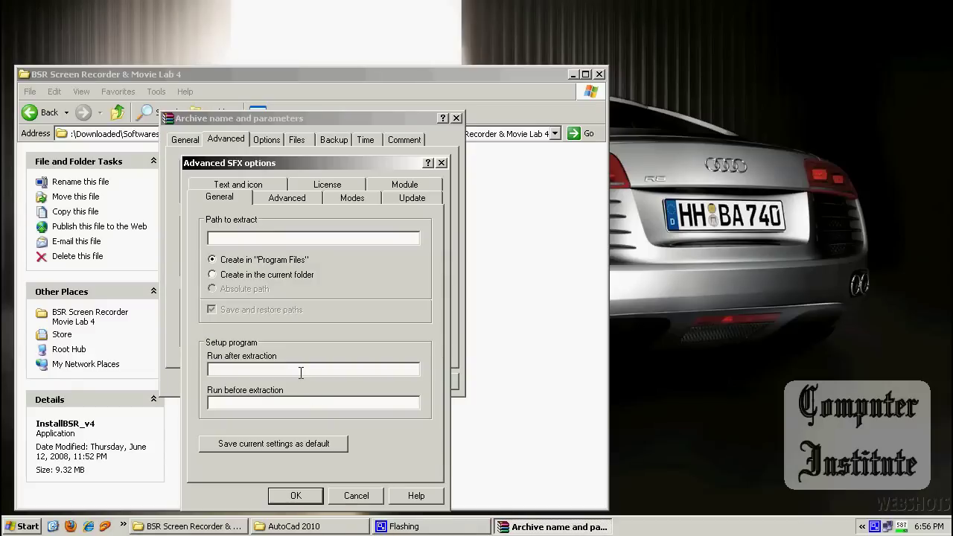
pyautogui.hotkey('ctrl', 'v')
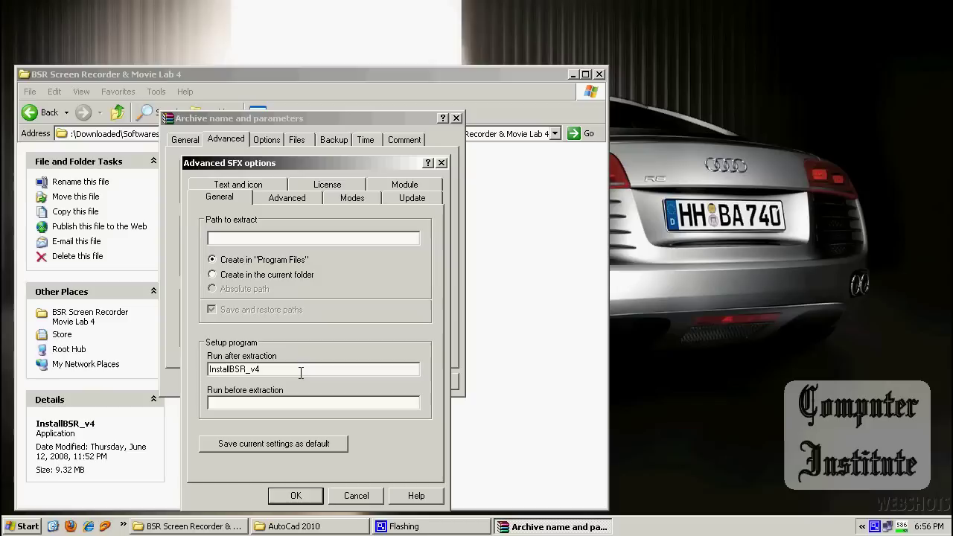
pyautogui.write('.exe')
pyautogui.click(358, 201)
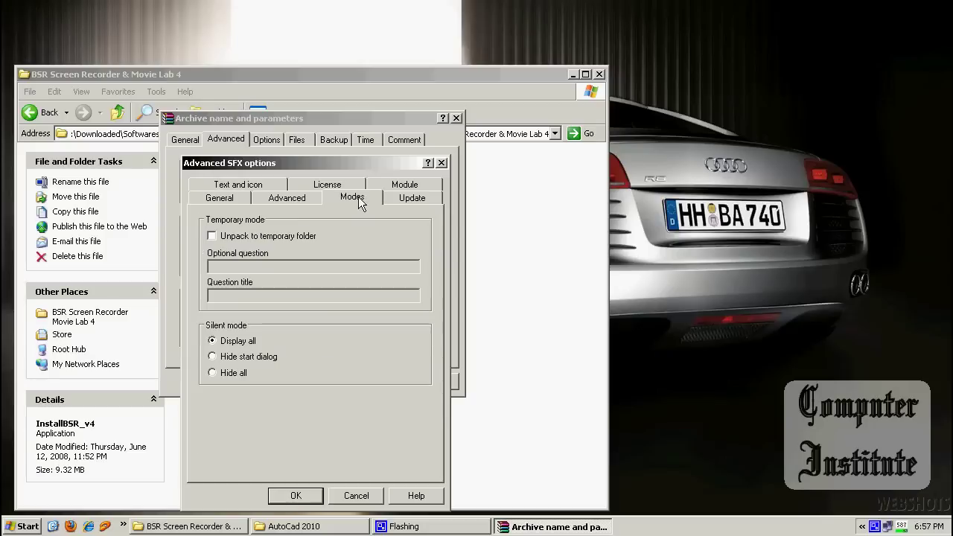
# - Turn on Unpack to temporary folder and set Silent mode to Hide all
pyautogui.click(308, 238)
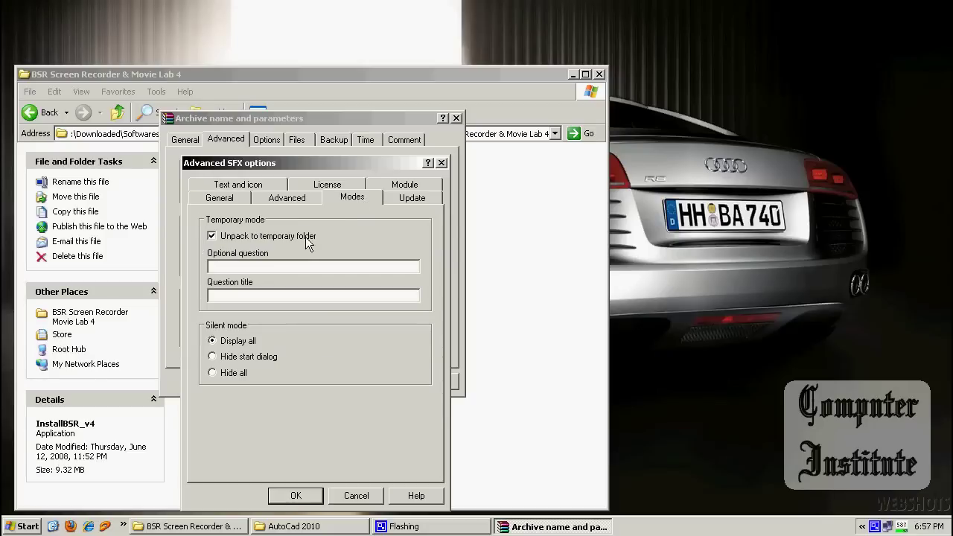
pyautogui.click(231, 373)
# - Draft a bsrscreenrecorder shortcut with a C:\ program folder destination, then cancel it unsaved
pyautogui.click(288, 201)
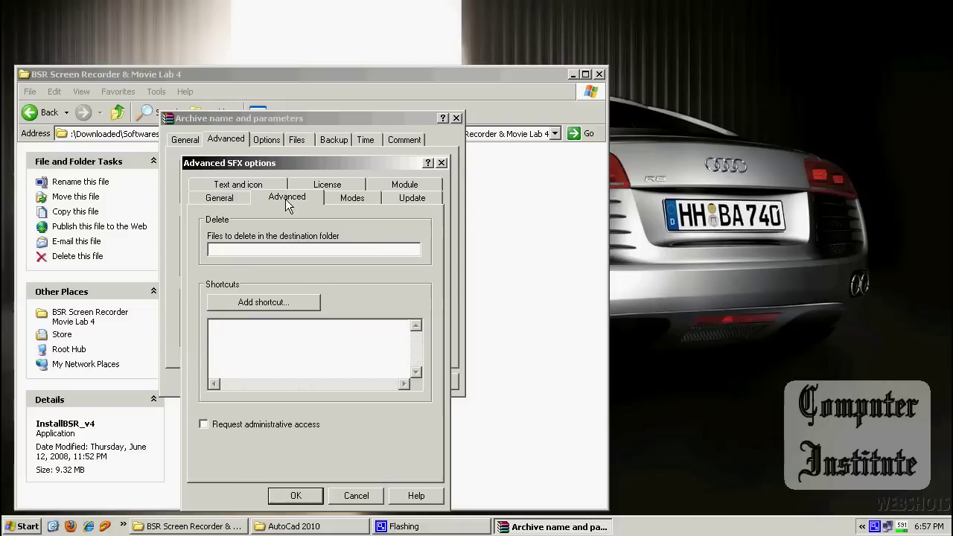
pyautogui.click(307, 303)
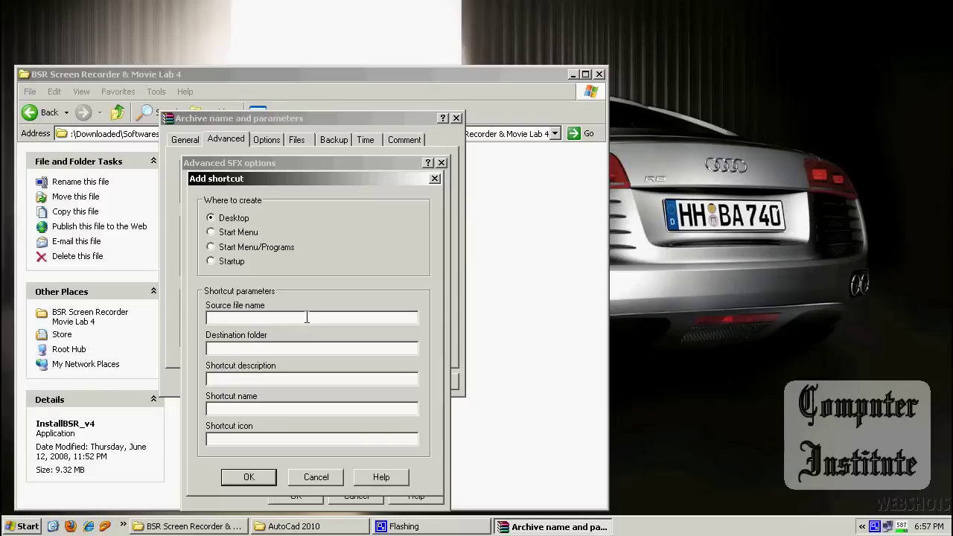
pyautogui.write('bsrscren')
pyautogui.press('BackSpace')
pyautogui.write('enrecorder')
pyautogui.click(291, 349)
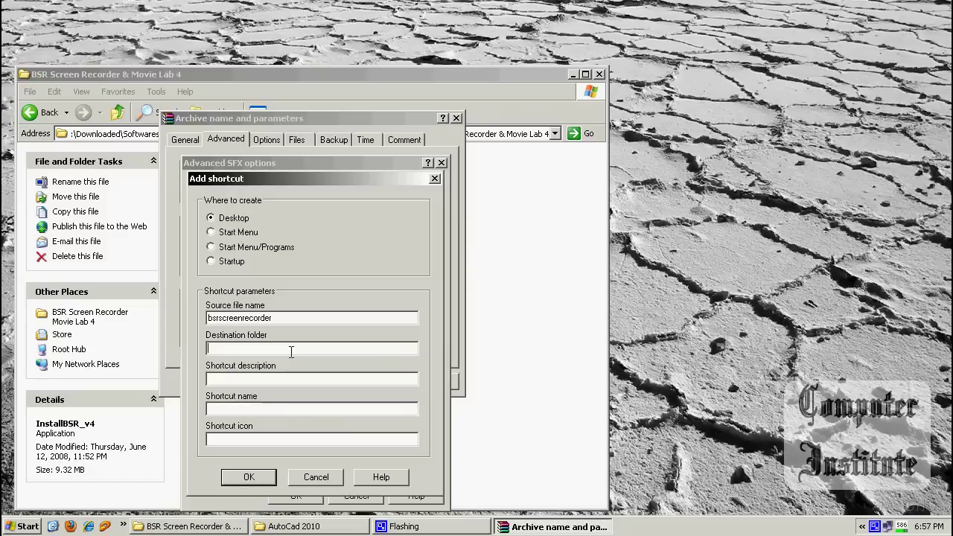
pyautogui.write('c:\\pro')
pyautogui.press('BackSpace')
pyautogui.write('ogramefile')
pyautogui.press('BackSpace')
pyautogui.press('BackSpace')
pyautogui.press('BackSpace')
pyautogui.press('BackSpace')
pyautogui.press('BackSpace')
pyautogui.write('\\bsr')
pyautogui.click(325, 480)
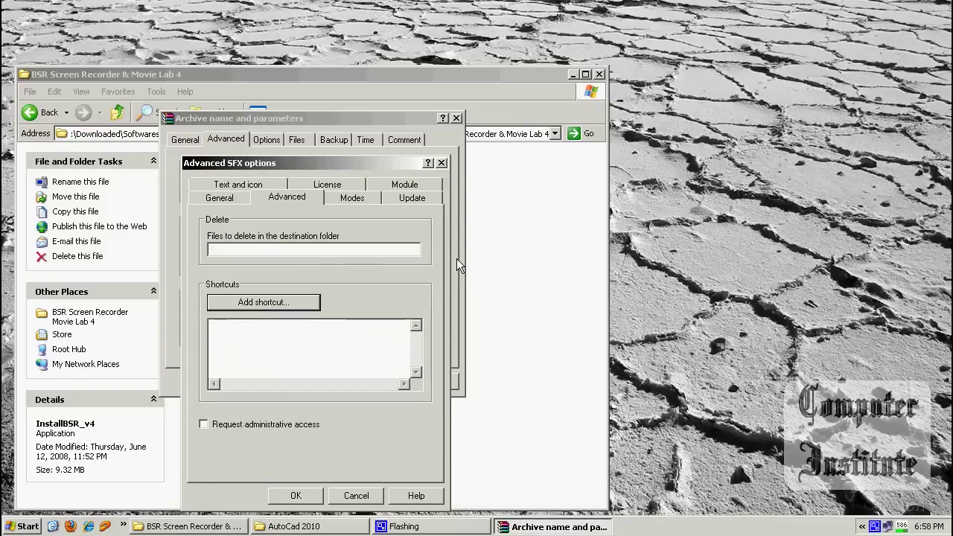
# - Set the self-extractor window title to 'BSR Screen recorder', leaving logo and icon empty
pyautogui.click(253, 190)
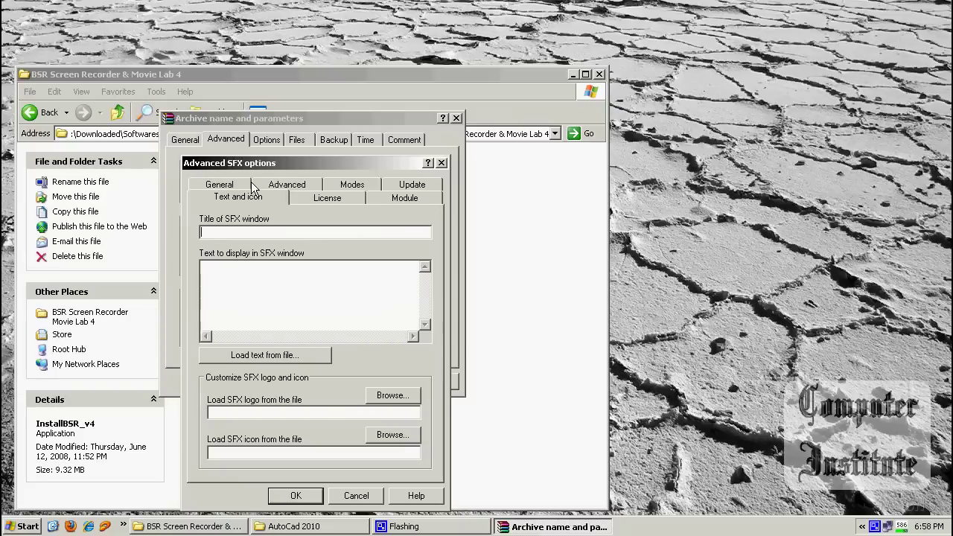
pyautogui.click(341, 233)
pyautogui.write('BSR')
pyautogui.press('BackSpace')
pyautogui.write('R Screen recorder')
pyautogui.press('BackSpace')
pyautogui.press('BackSpace')
pyautogui.press('BackSpace')
pyautogui.press('BackSpace')
pyautogui.press('BackSpace')
pyautogui.write('corder')
pyautogui.click(337, 411)
pyautogui.click(340, 456)
pyautogui.click(335, 200)
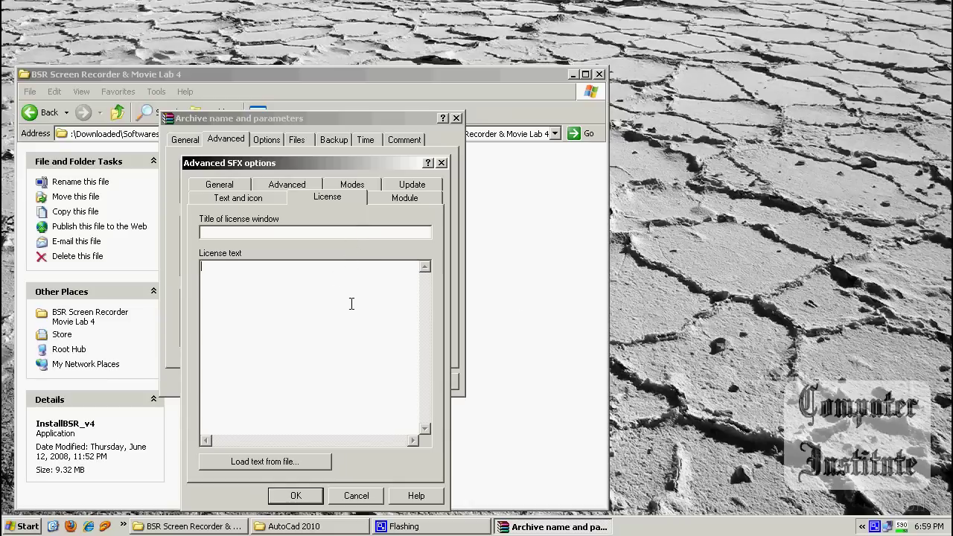
# - Confirm the SFX options and build the InstallBSR_v4 self-extracting archive
pyautogui.click(311, 497)
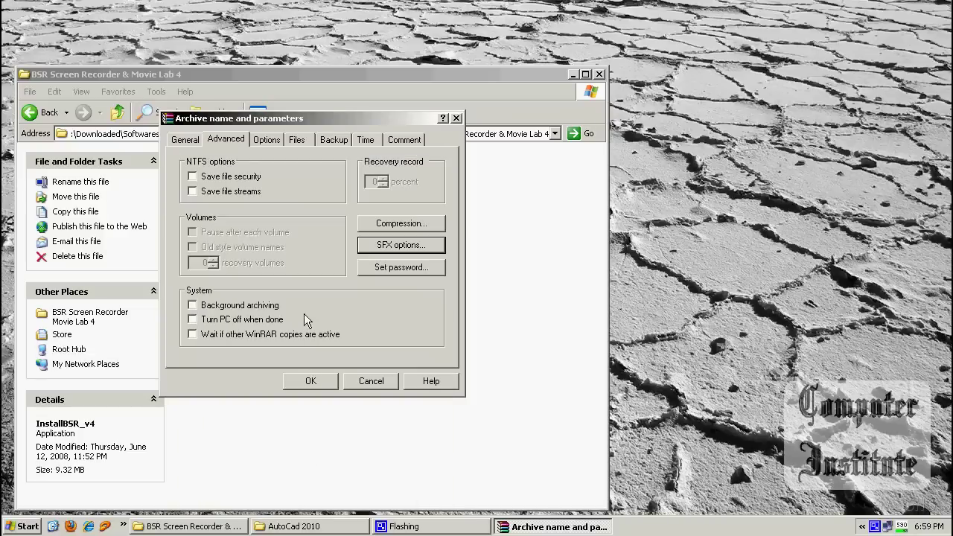
pyautogui.click(313, 380)
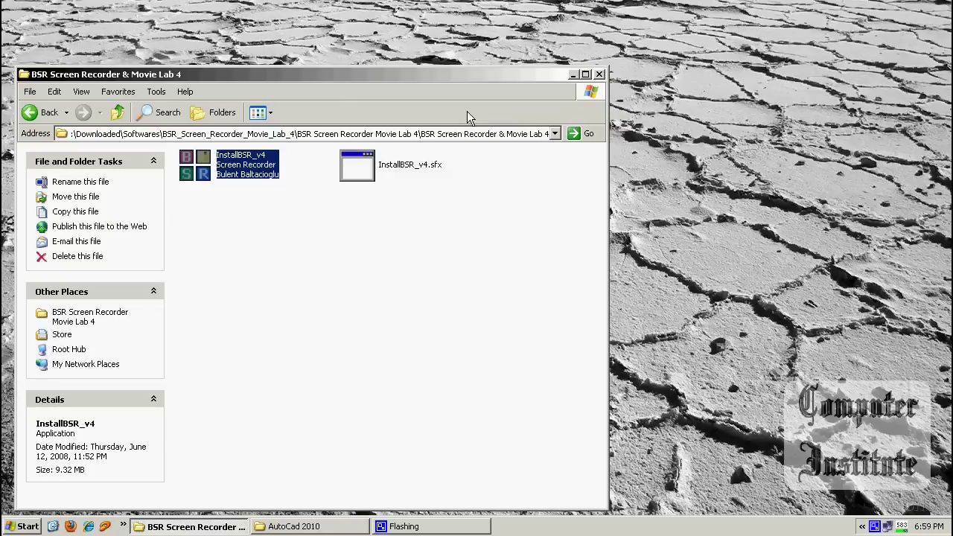
# - Launch the original InstallBSR_v4 installer and cancel its setup
pyautogui.click(501, 258)
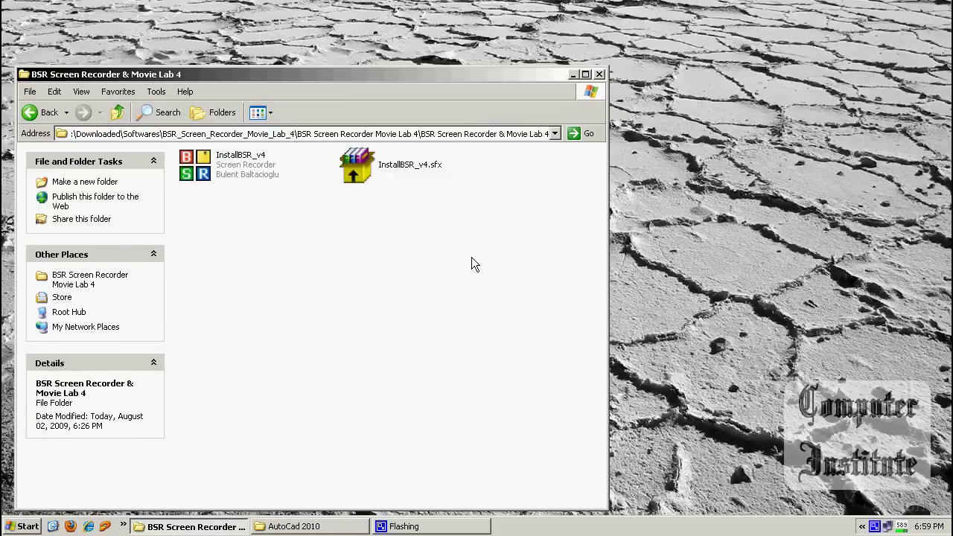
pyautogui.doubleClick(203, 169)
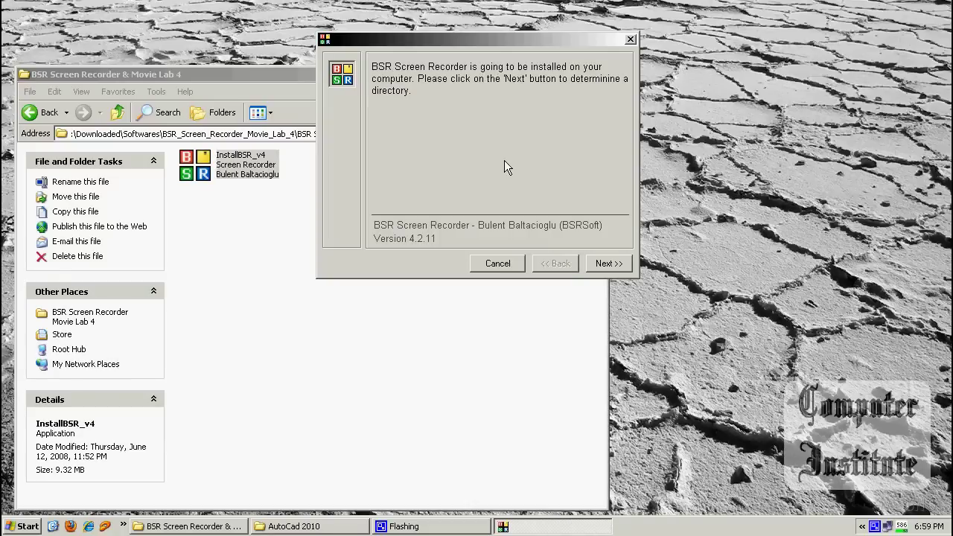
pyautogui.click(478, 263)
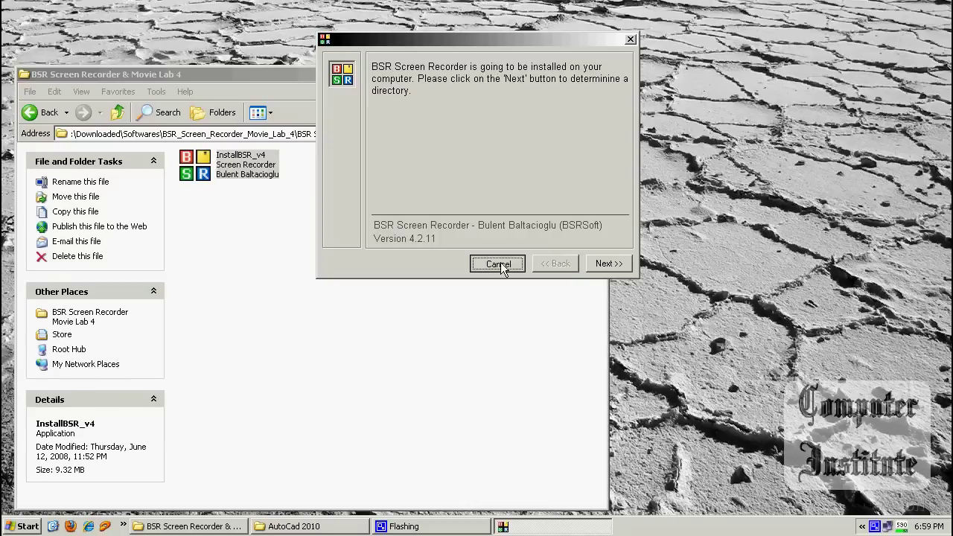
pyautogui.click(450, 185)
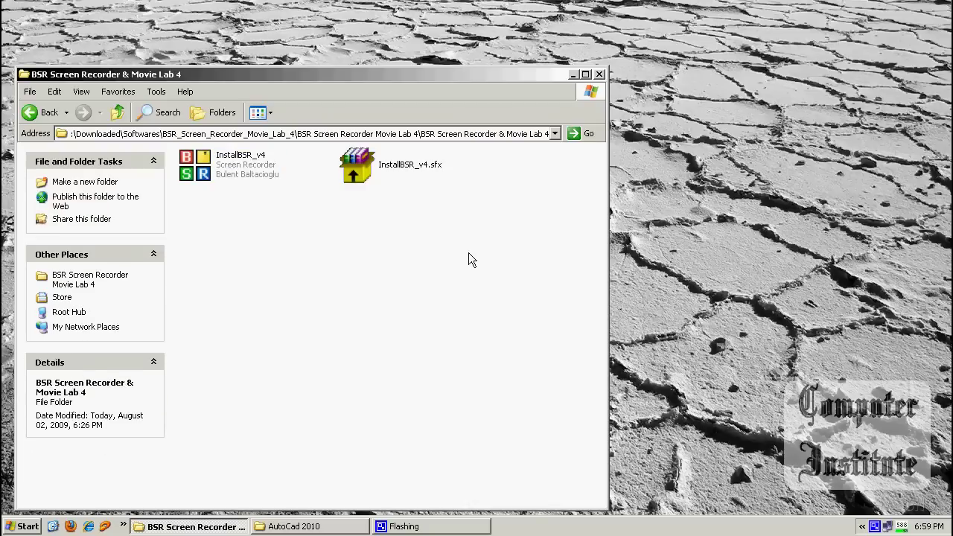
# - Test InstallBSR_v4.sfx, cancel the installer it starts, and minimize the folder window
pyautogui.click(379, 163)
pyautogui.doubleClick(380, 165)
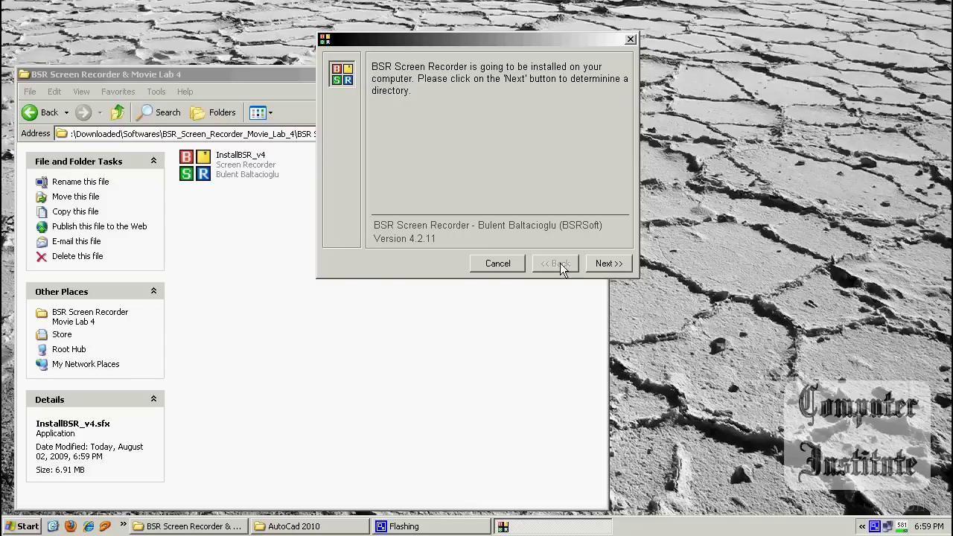
pyautogui.click(510, 268)
pyautogui.click(460, 187)
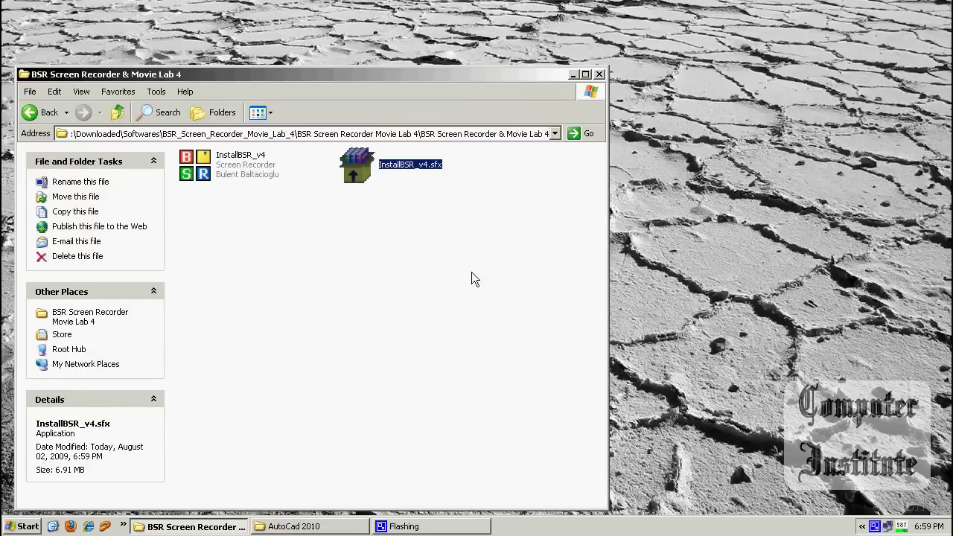
pyautogui.click(471, 269)
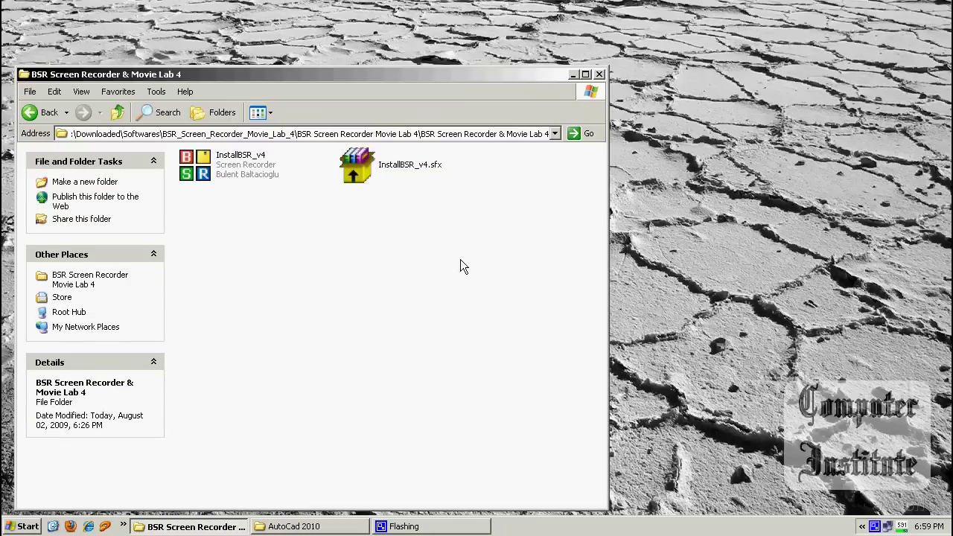
pyautogui.click(241, 526)
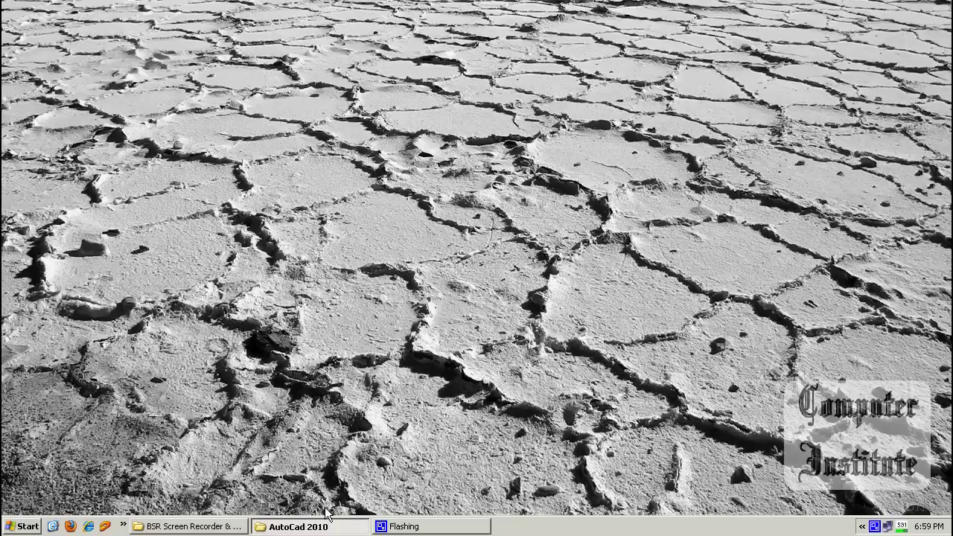
# - Restore and enlarge the AutoCad 2010 window, then select all 24 files for archiving
pyautogui.click(293, 527)
pyautogui.moveTo(519, 21); pyautogui.dragTo(329, 35)
pyautogui.moveTo(635, 460); pyautogui.dragTo(873, 482)
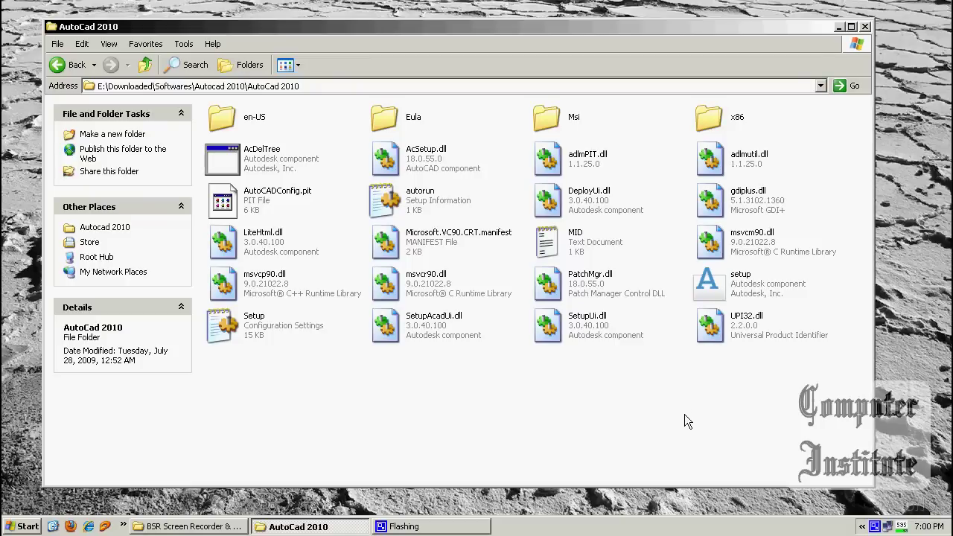
pyautogui.moveTo(724, 426); pyautogui.dragTo(207, 103)
pyautogui.rightClick(252, 122)
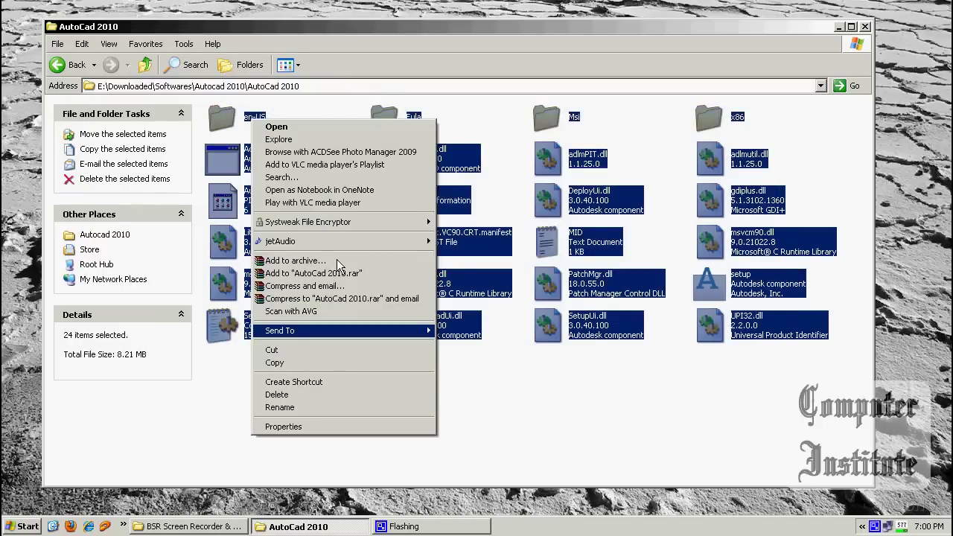
# - Make the selected files the self-extracting AutoCad 2010.exe, running setup.exe after extraction
pyautogui.click(336, 260)
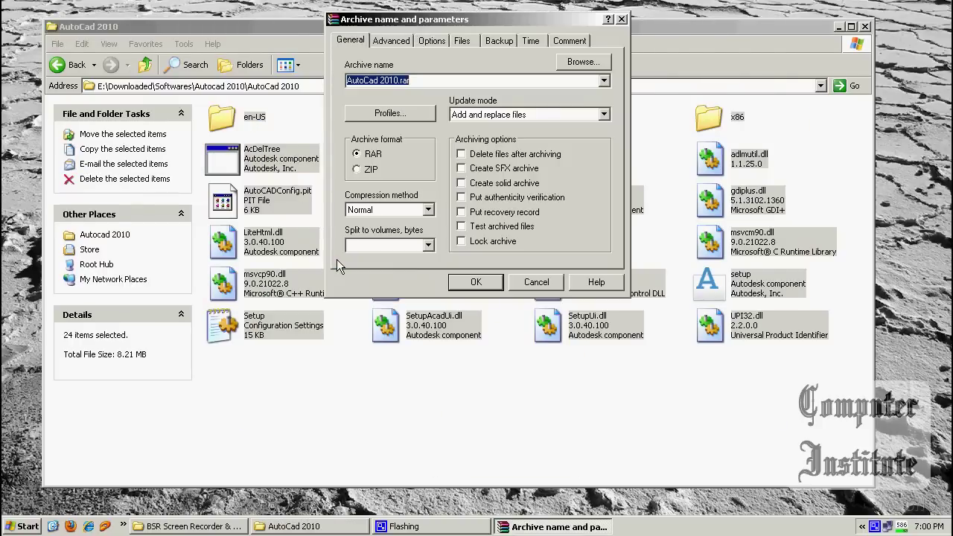
pyautogui.moveTo(481, 16); pyautogui.dragTo(482, 56)
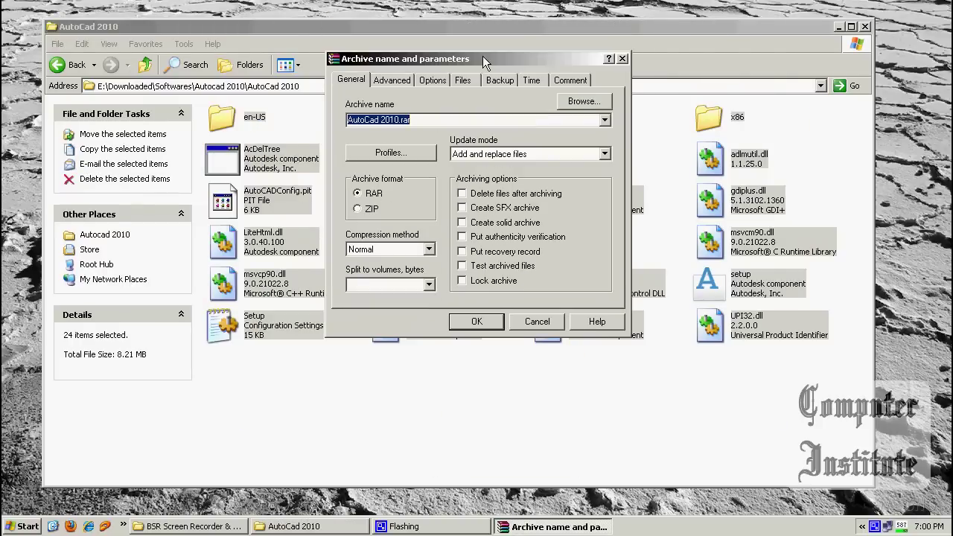
pyautogui.click(489, 212)
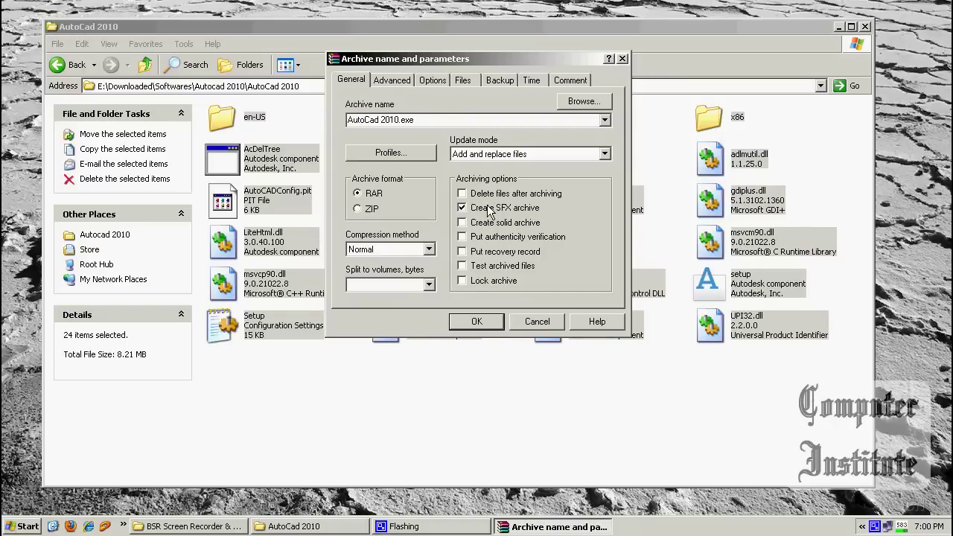
pyautogui.click(390, 82)
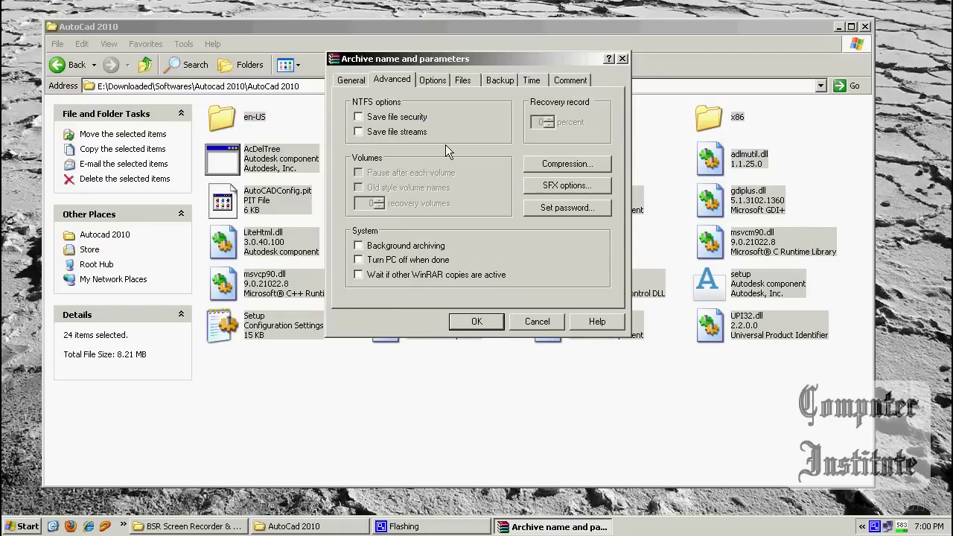
pyautogui.click(565, 186)
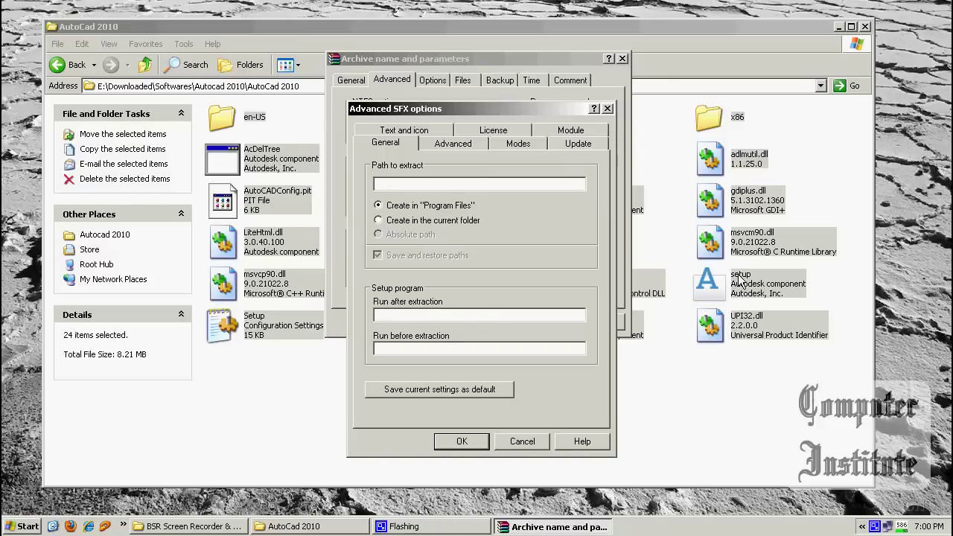
pyautogui.write('setup.exe')
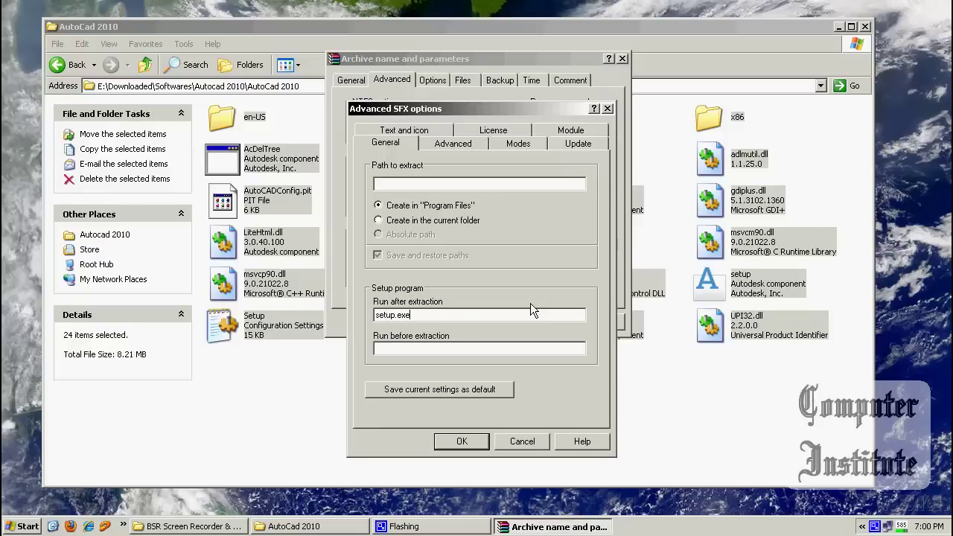